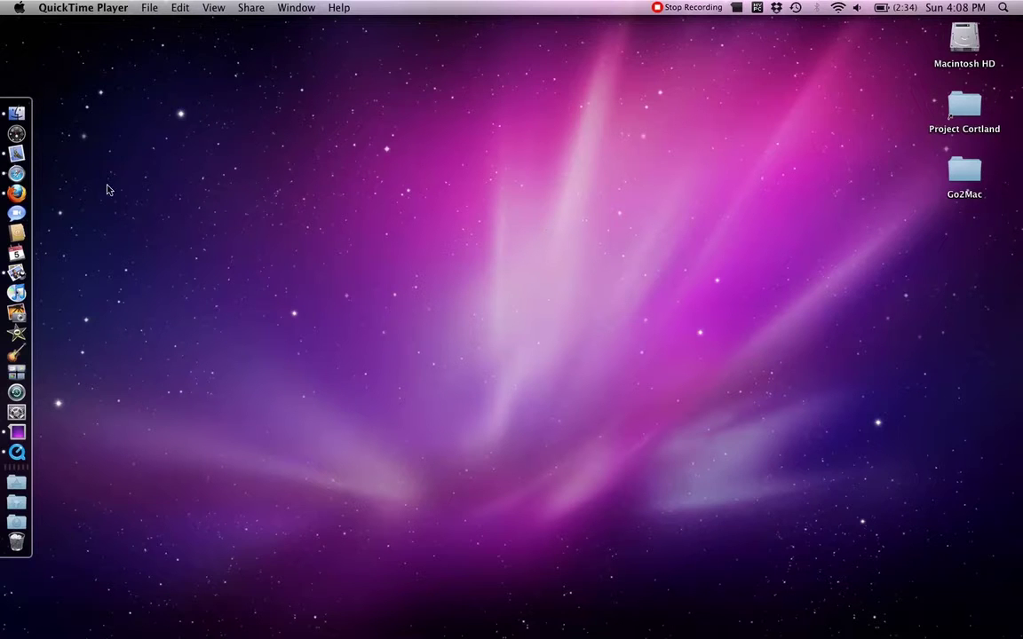
- Bring back the Firefox window showing the GoToMyPC computer list from the Dock
click(18, 194)
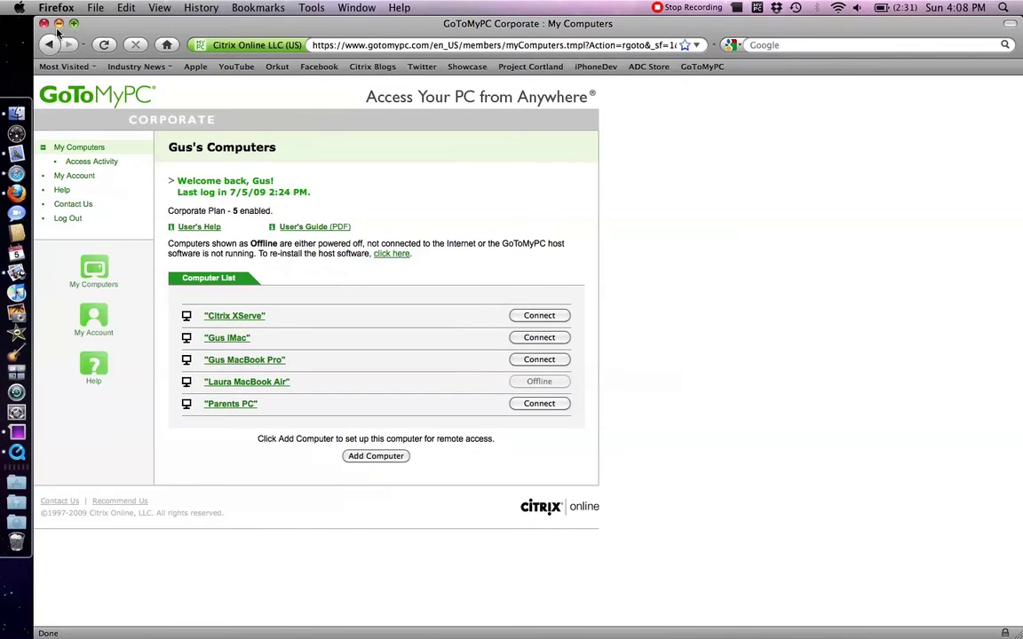
click(58, 24)
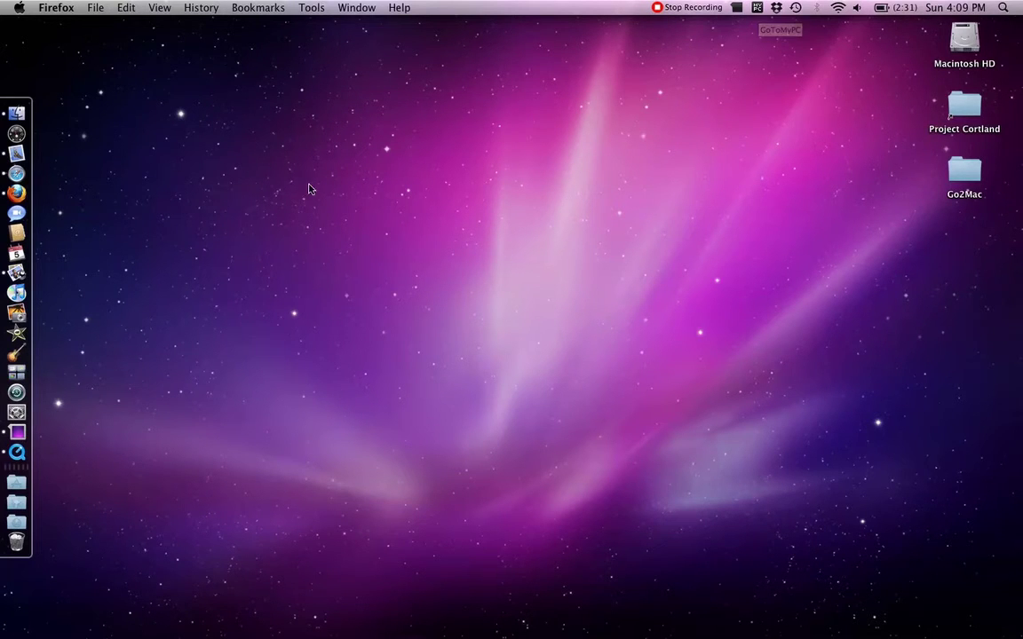
click(19, 201)
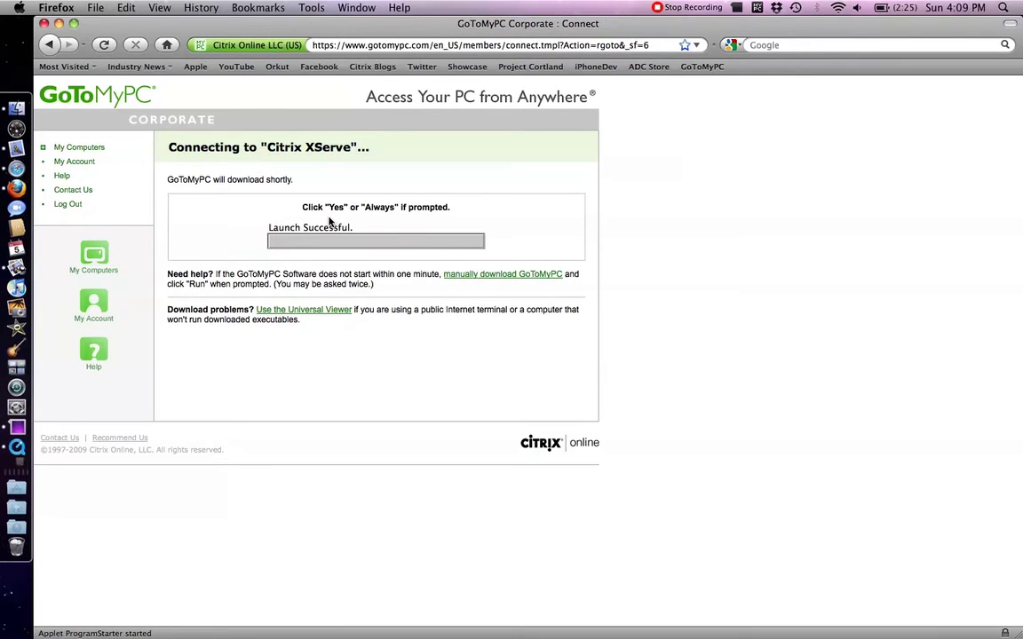
- Run the downloaded GoToMyPC launcher and submit the Citrix XServe access code twice
click(633, 237)
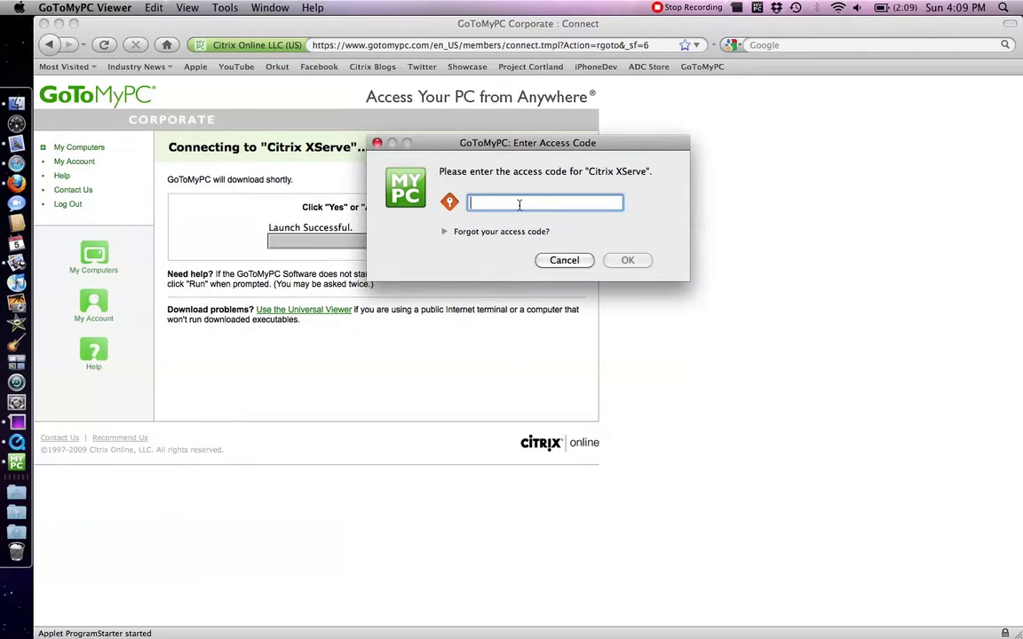
text(*********)
key(Return)
text(********)
key(Return)
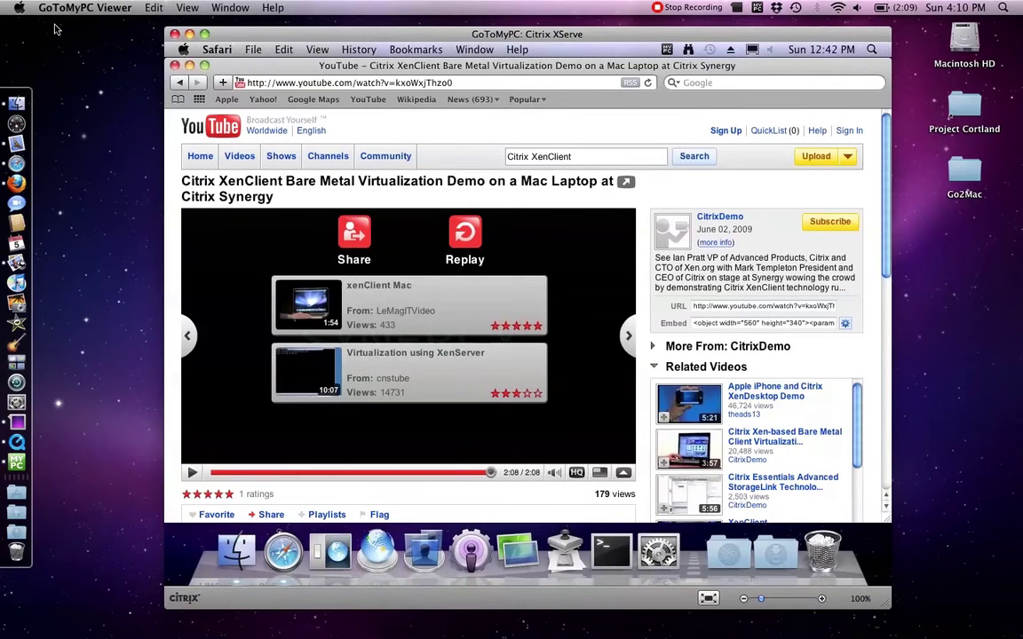
- Minimize and restore the remote Safari window, then replay the Citrix XenClient YouTube demo
click(189, 67)
click(276, 528)
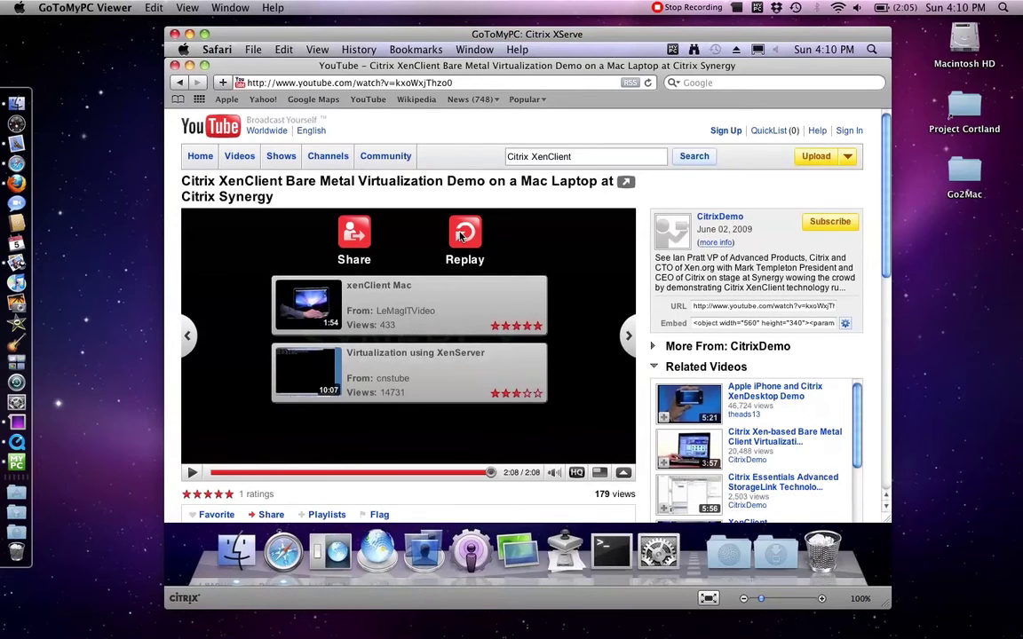
click(463, 236)
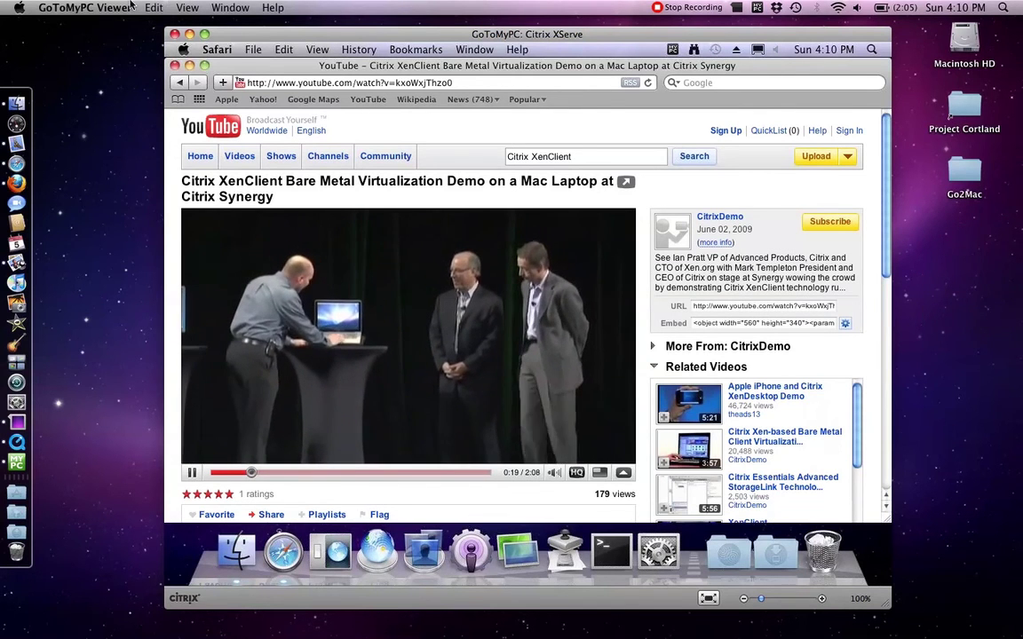
- View the GoToMyPC Viewer version in its About window, then close it
click(84, 7)
click(84, 17)
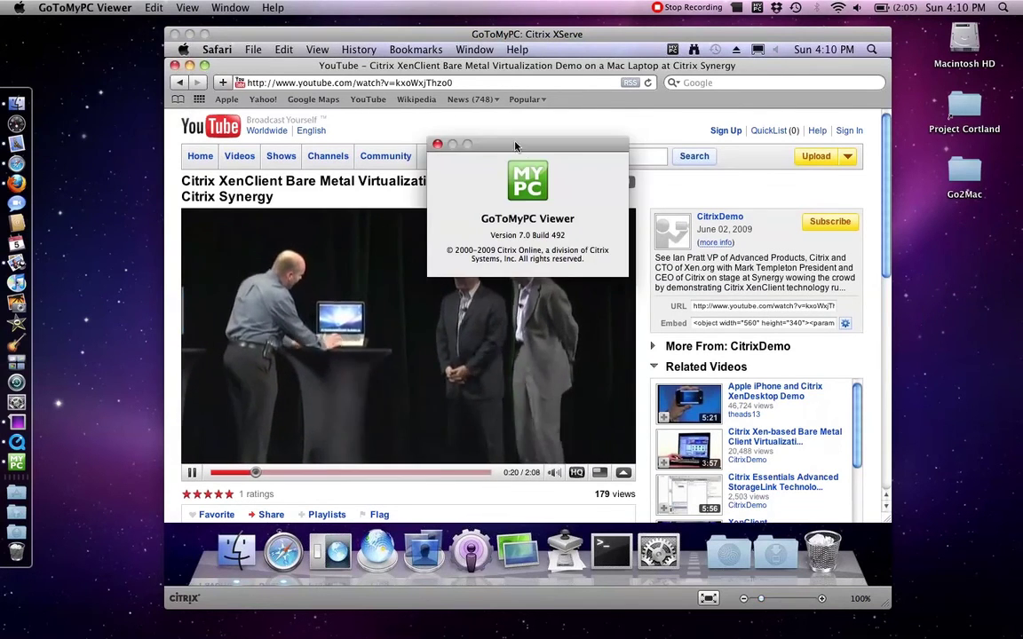
drag(526, 151, 525, 199)
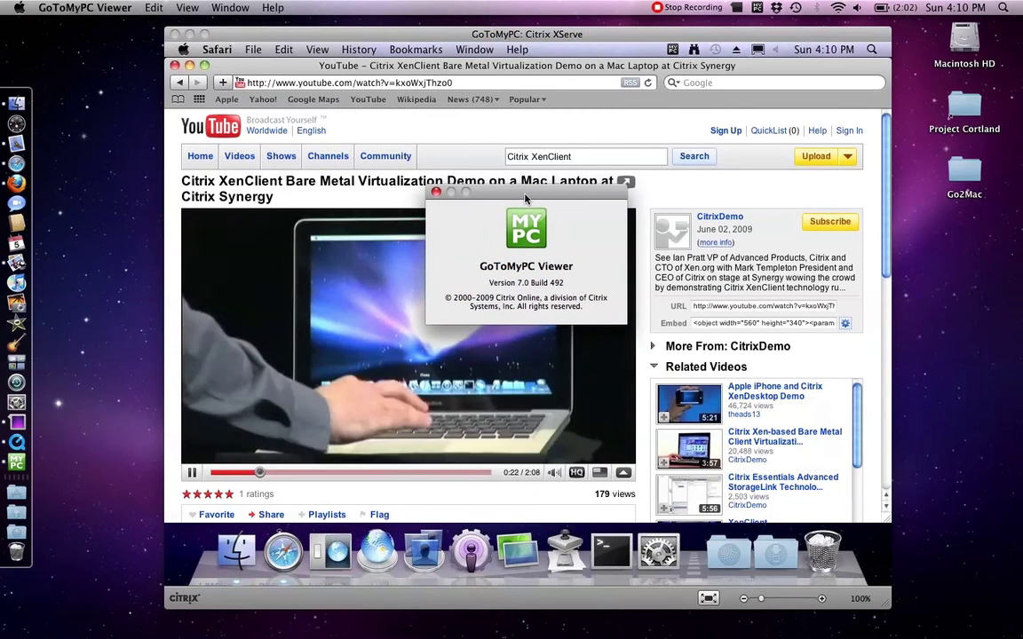
click(436, 193)
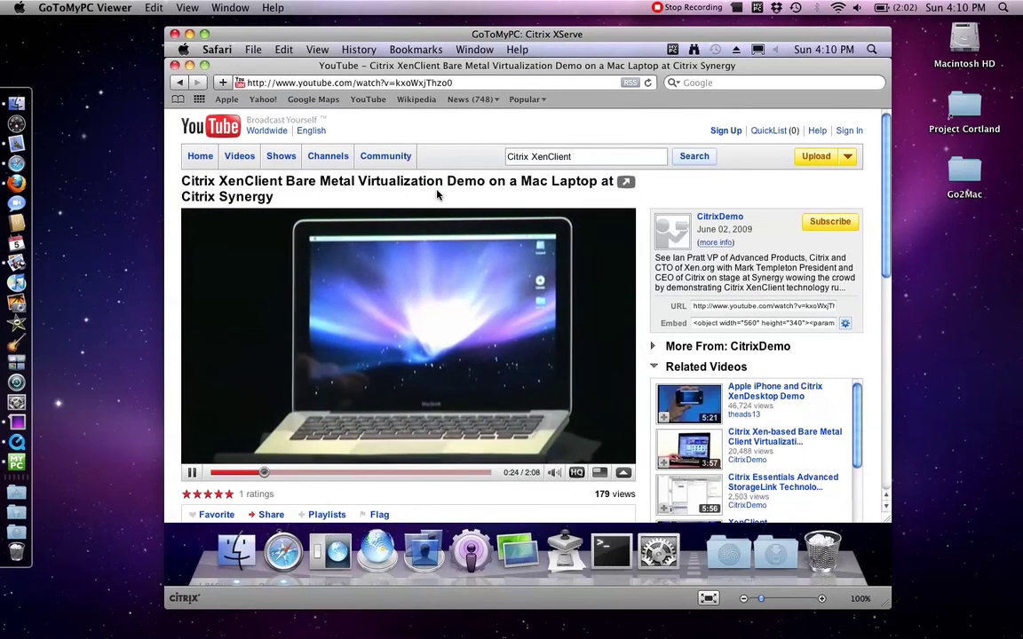
- Check the host GoToMyPC version (7.0 Build 492) and dismiss its window
click(756, 8)
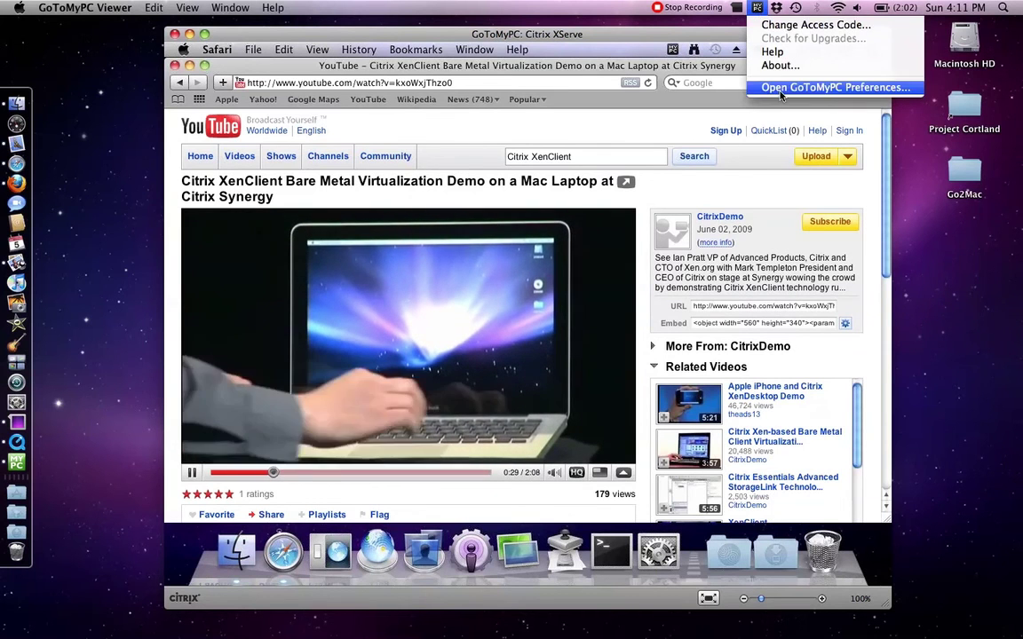
click(780, 65)
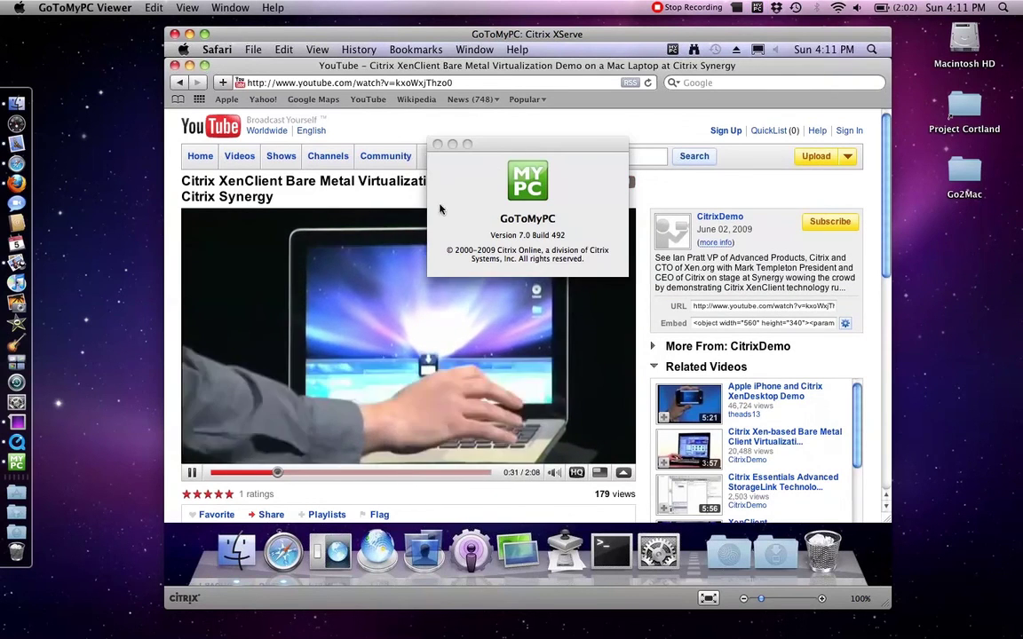
click(437, 144)
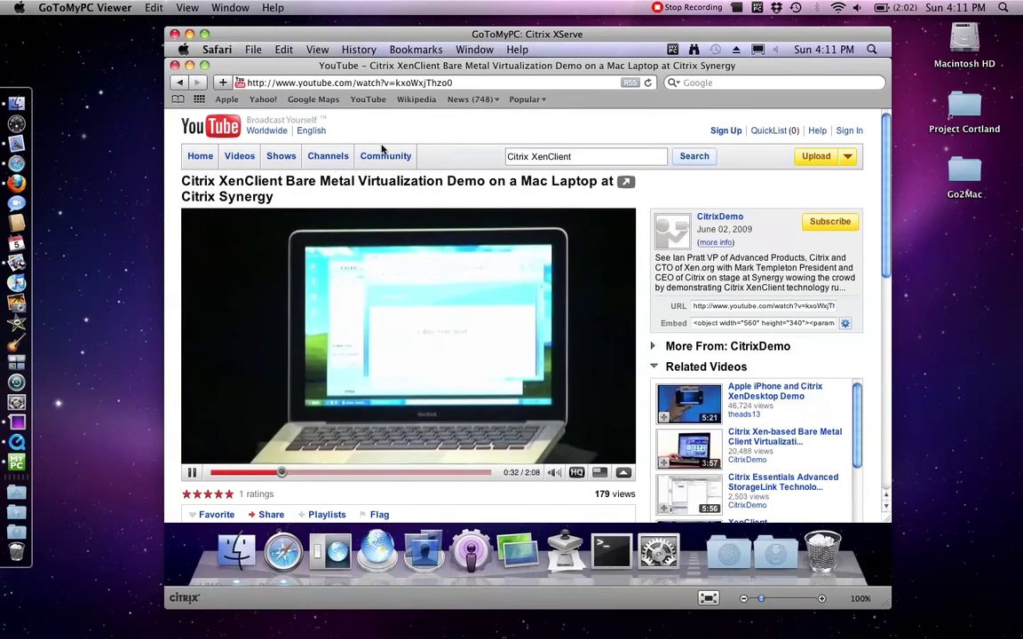
click(23, 404)
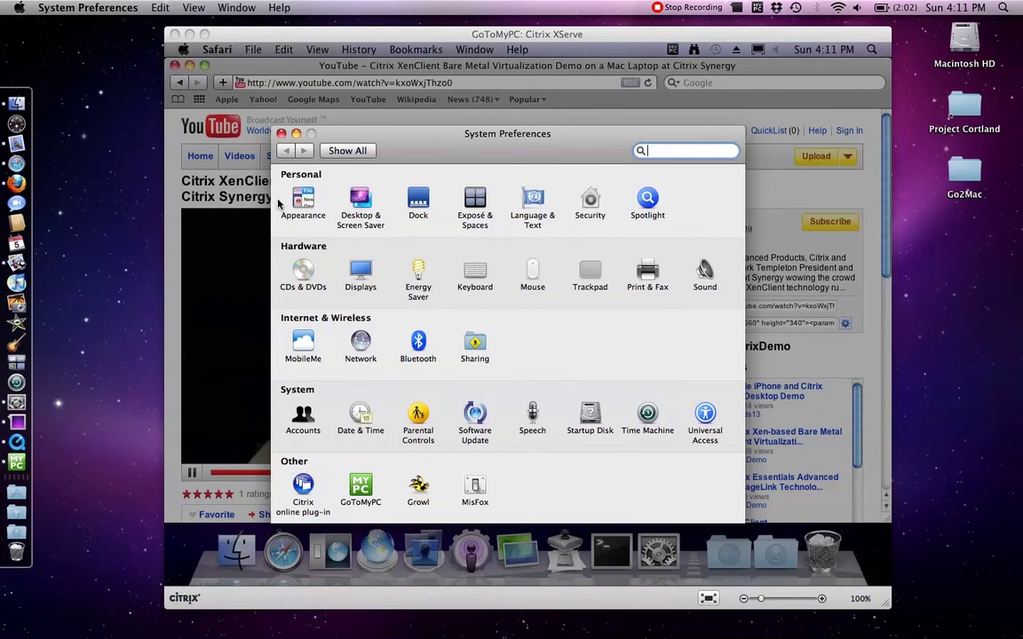
click(281, 134)
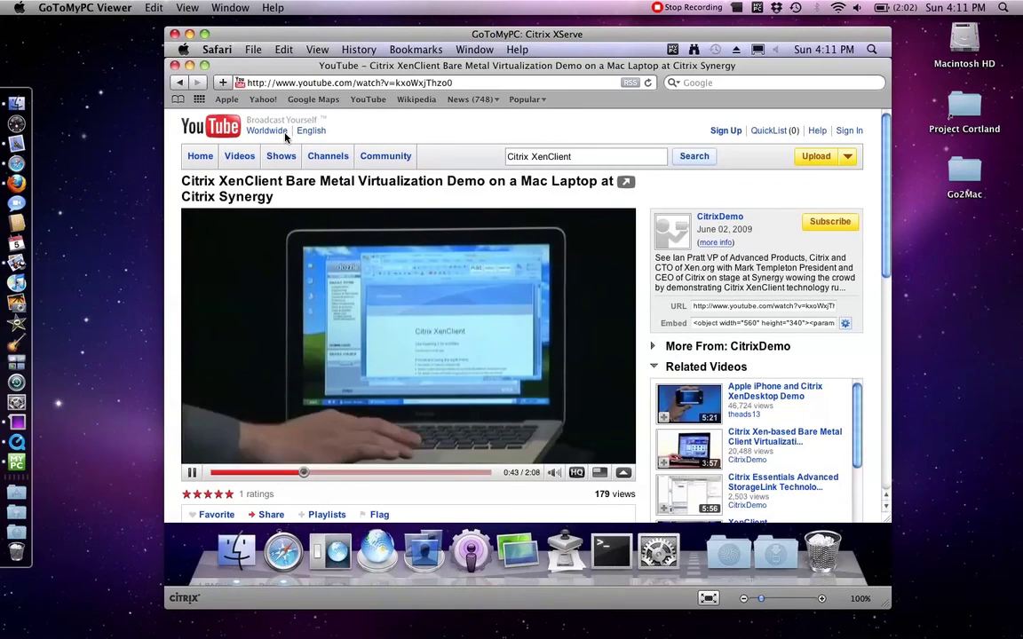